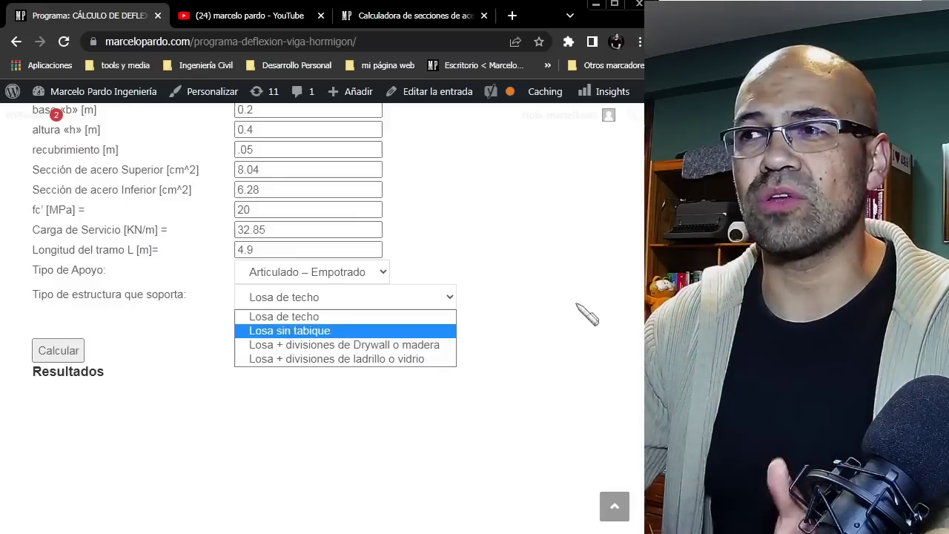
# Step: Set the supported structure type to "Losa + divisiones de ladrillo o vidrio" and calculate the beam deflections
pyautogui.click(56, 115)
pyautogui.scroll(-2, 55, 115)
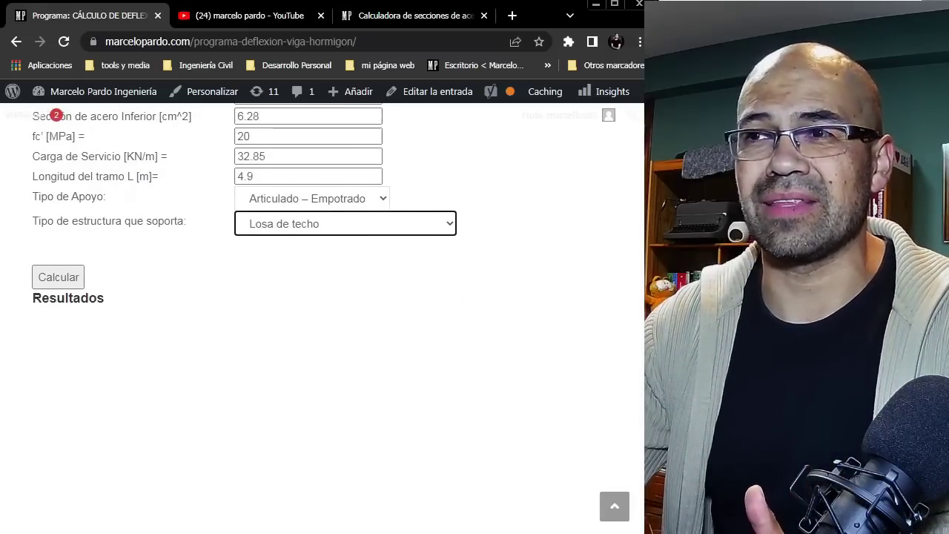
pyautogui.click(444, 215)
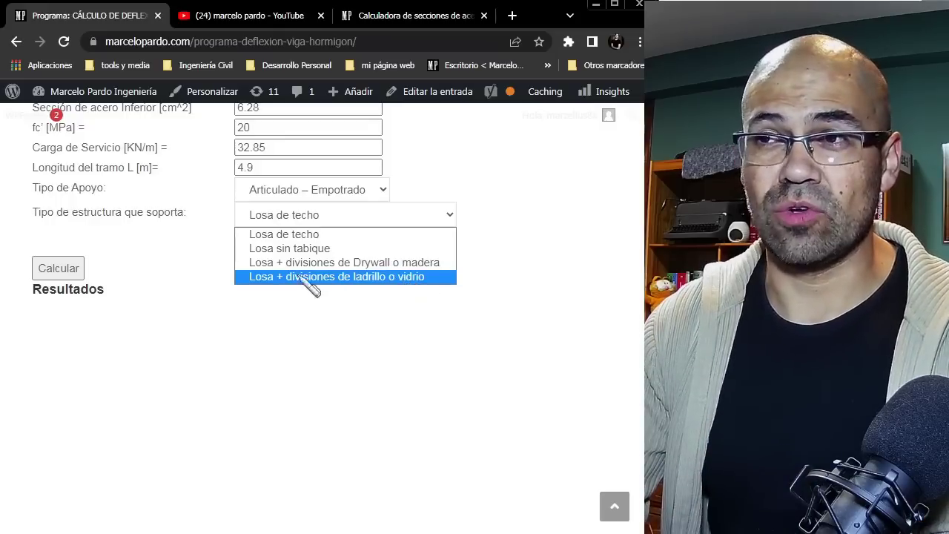
pyautogui.click(293, 232)
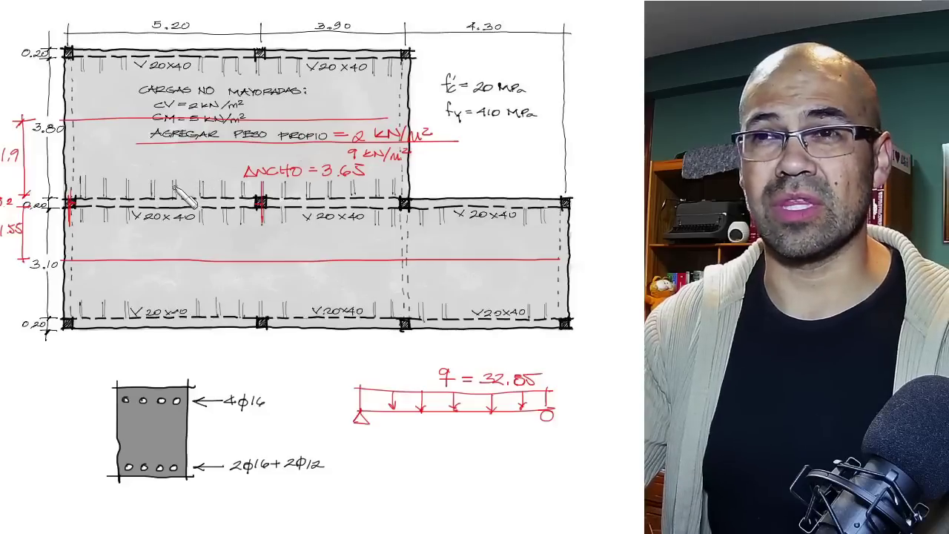
pyautogui.hotkey('alt', 'Tab')
pyautogui.click(328, 221)
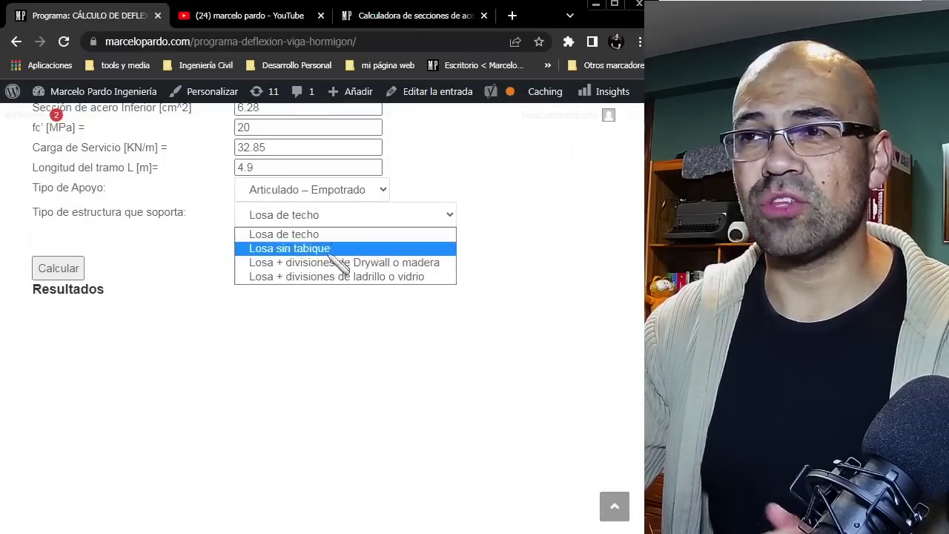
pyautogui.click(313, 280)
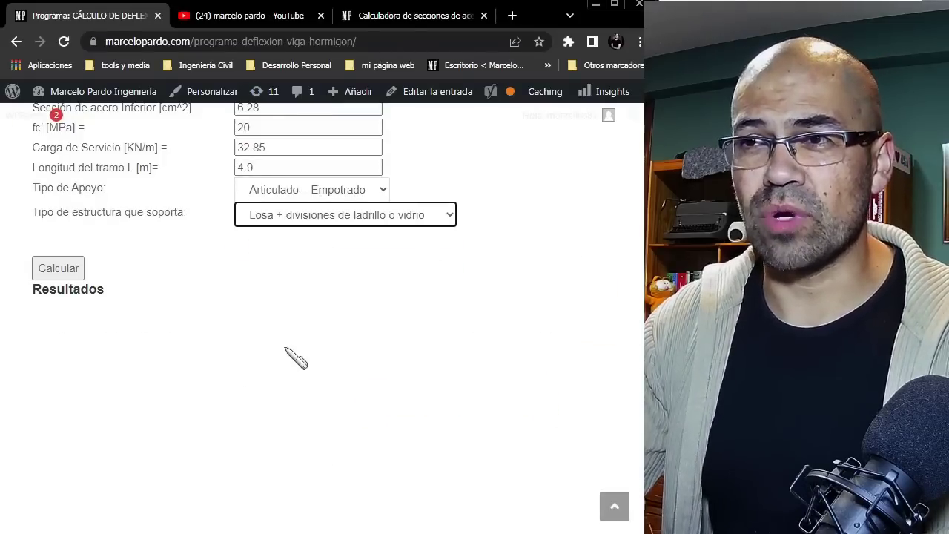
pyautogui.click(79, 275)
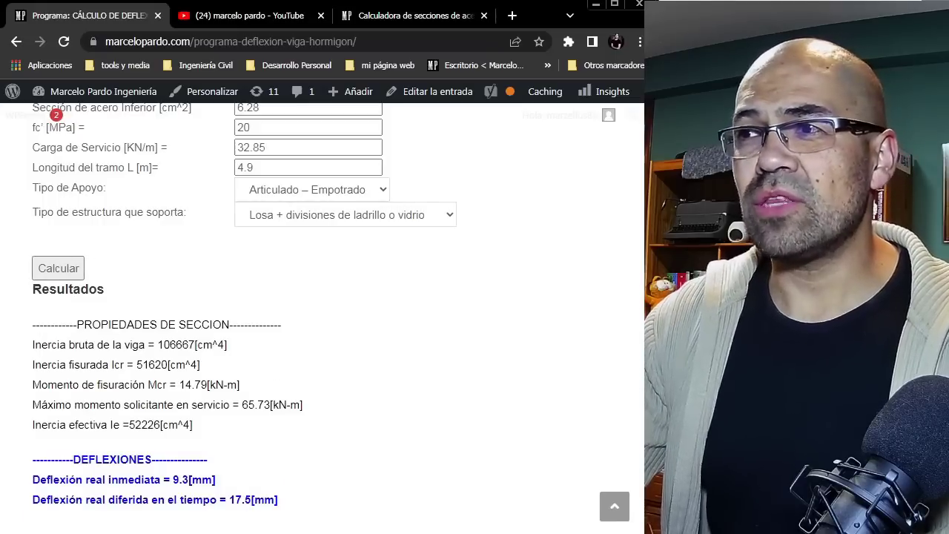
# Step: Review the section properties, then the immediate and long-term real deflections in the results, highlighting each block
pyautogui.scroll(-2, 319, 312)
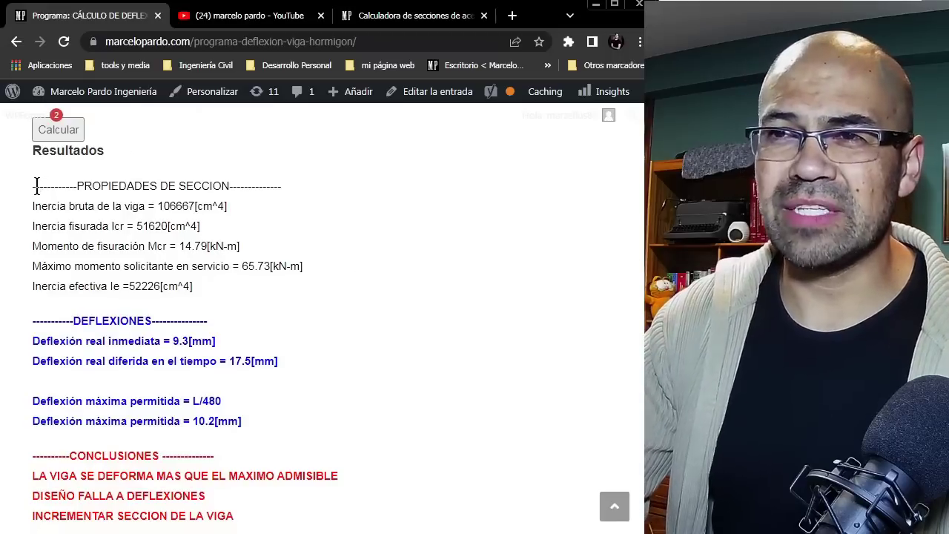
pyautogui.moveTo(32, 186); pyautogui.dragTo(250, 290)
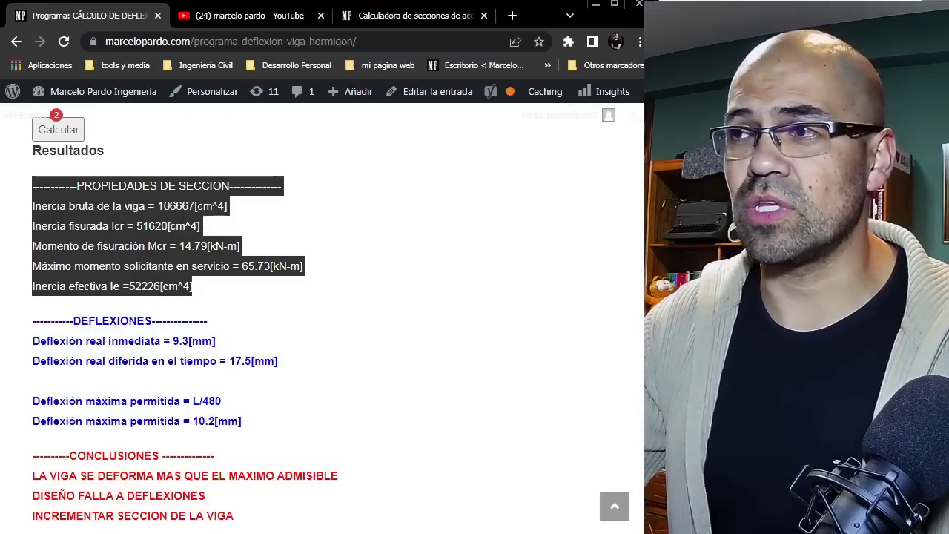
pyautogui.scroll(-1, 607, 274)
pyautogui.click(264, 254)
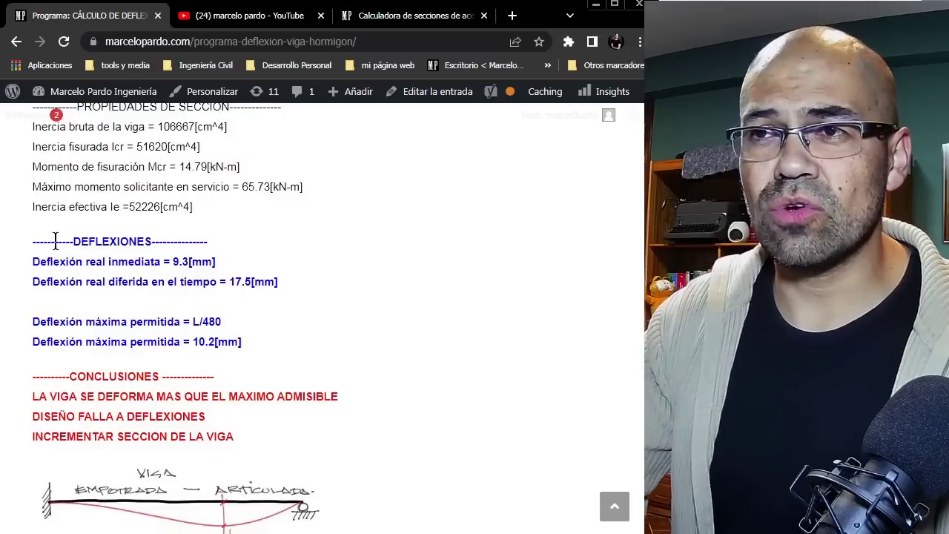
pyautogui.moveTo(48, 242); pyautogui.dragTo(291, 349)
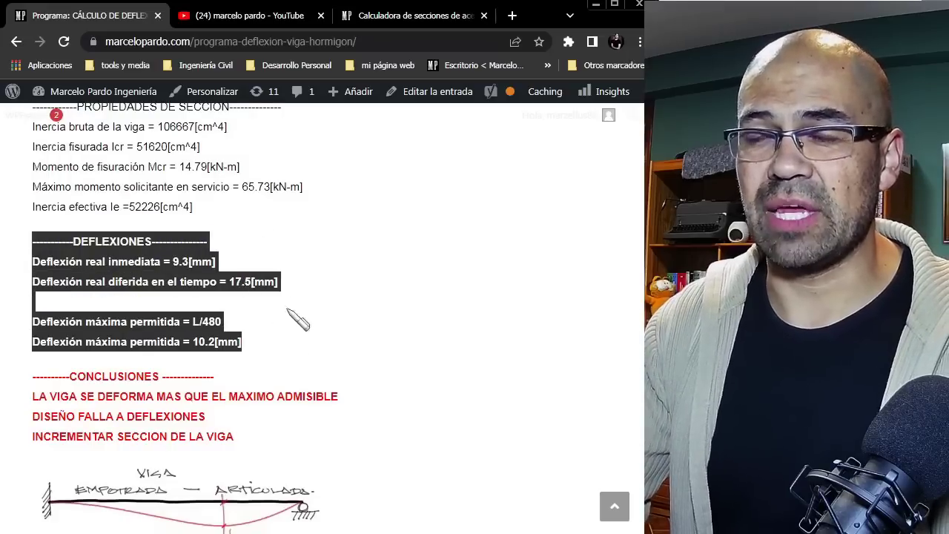
pyautogui.click(51, 269)
pyautogui.moveTo(34, 264); pyautogui.dragTo(178, 269)
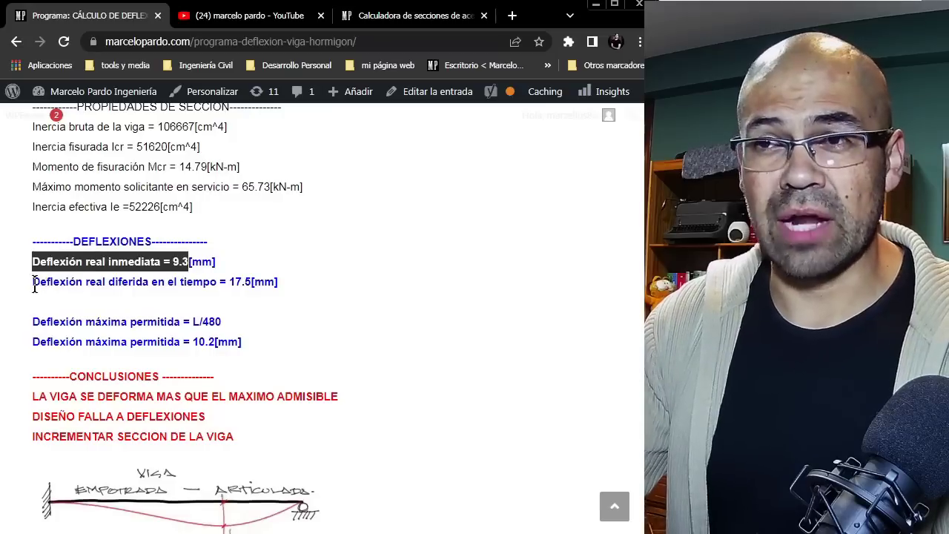
pyautogui.moveTo(34, 286); pyautogui.dragTo(251, 284)
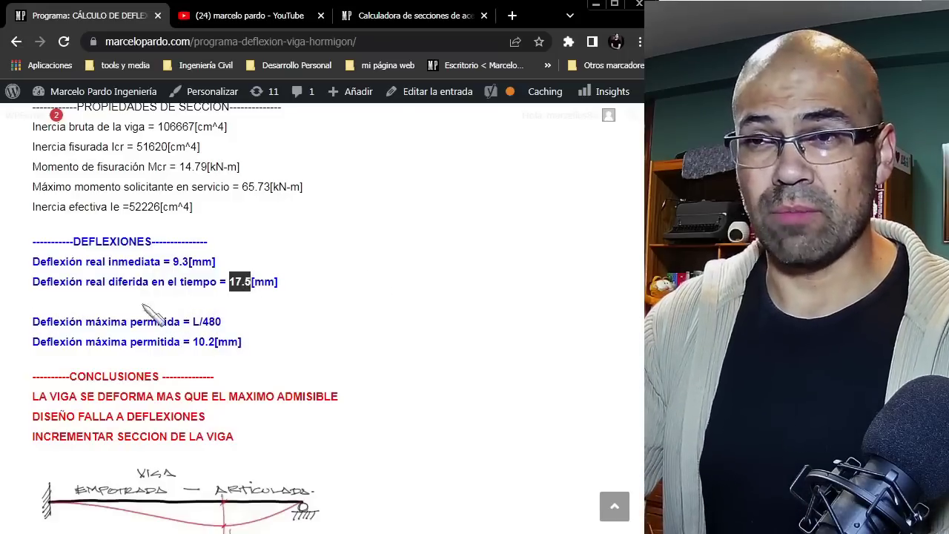
# Step: Check the selected supported structure type against the maximum permitted deflection ratio in the results
pyautogui.scroll(4, 371, 296)
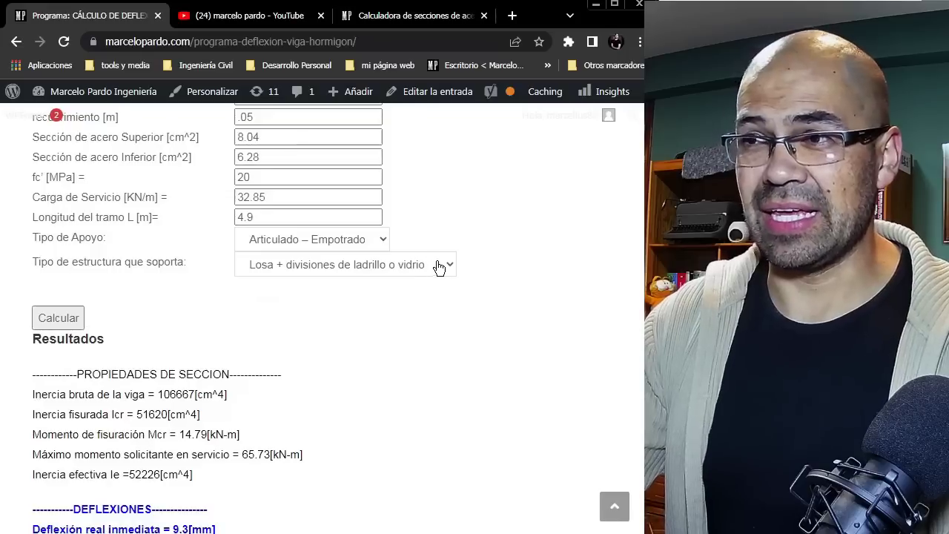
pyautogui.click(394, 262)
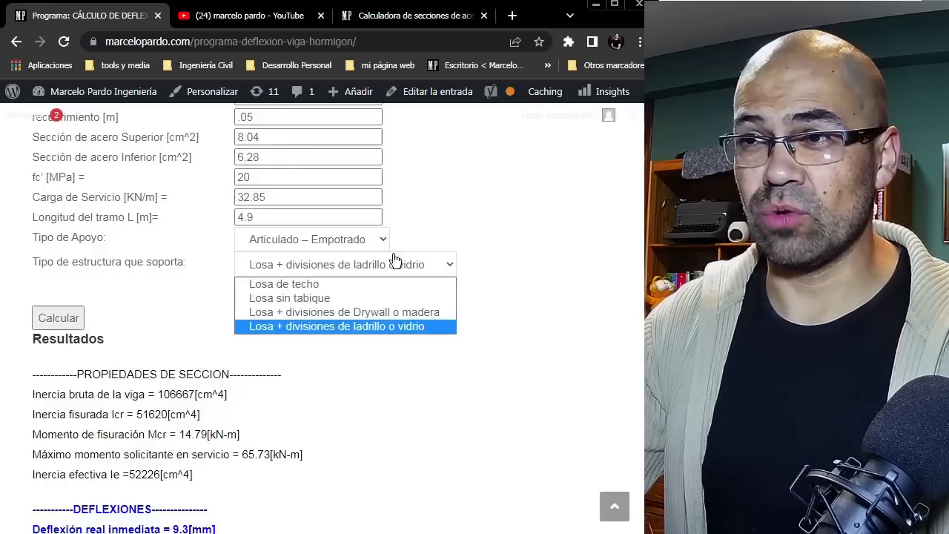
pyautogui.click(338, 328)
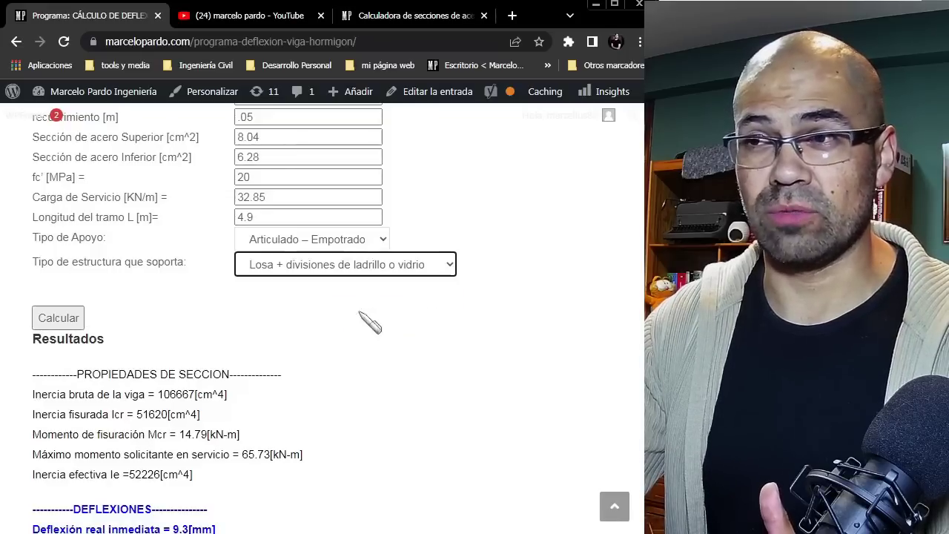
pyautogui.scroll(-3, 297, 319)
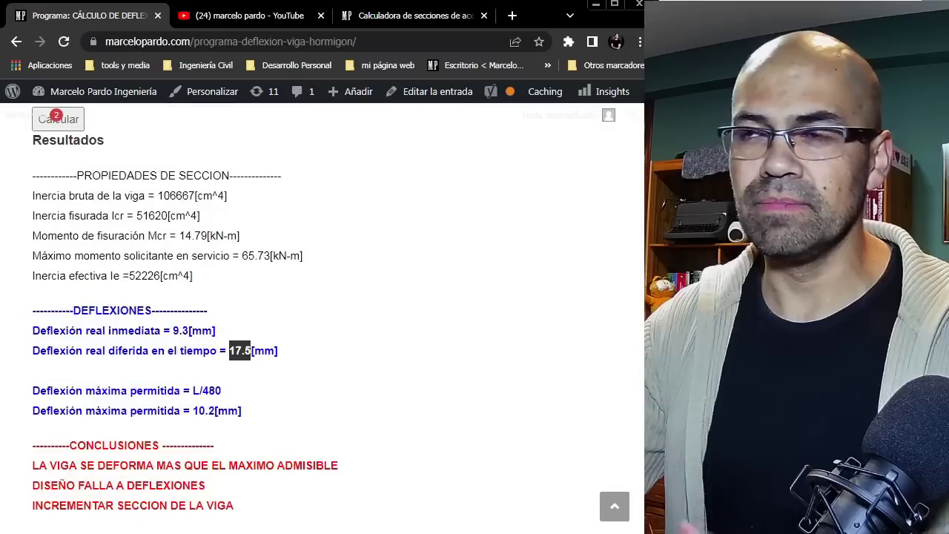
pyautogui.scroll(-1, 640, 275)
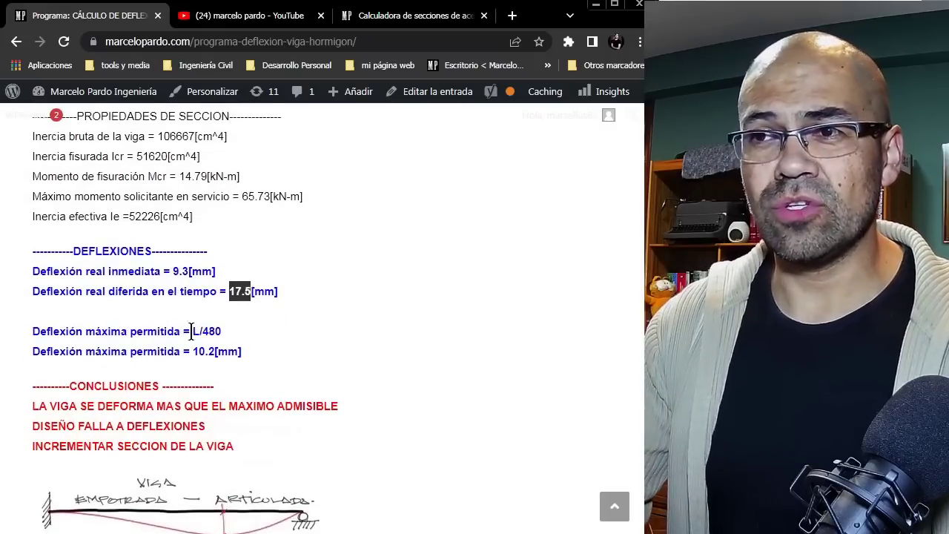
pyautogui.moveTo(32, 331); pyautogui.dragTo(229, 331)
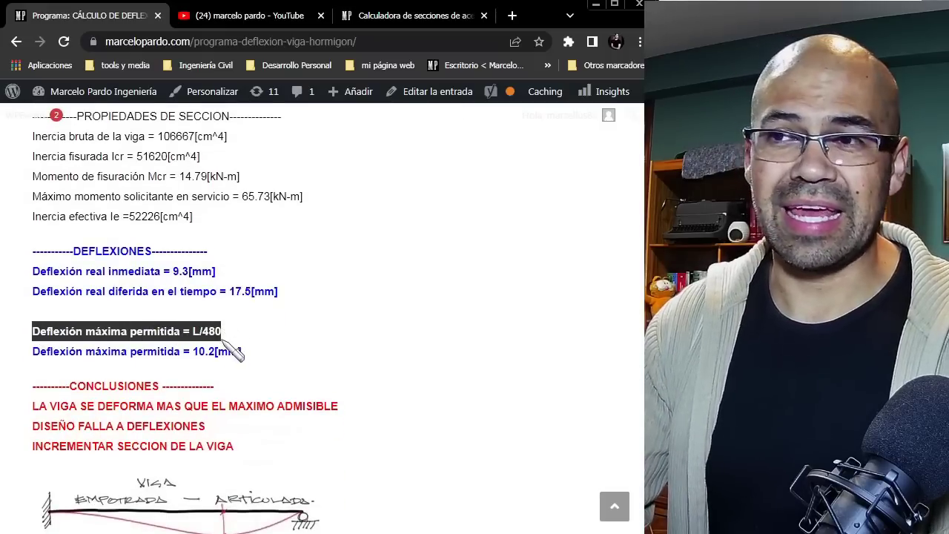
# Step: Recalculate with the supported structure type "Losa sin tabique" and highlight the maximum permitted deflection ratio
pyautogui.scroll(3, 415, 215)
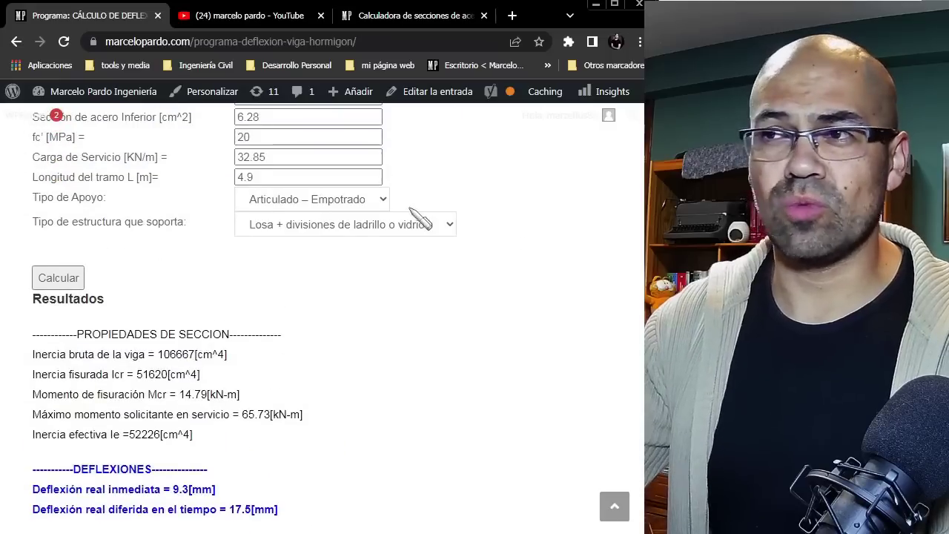
pyautogui.click(432, 224)
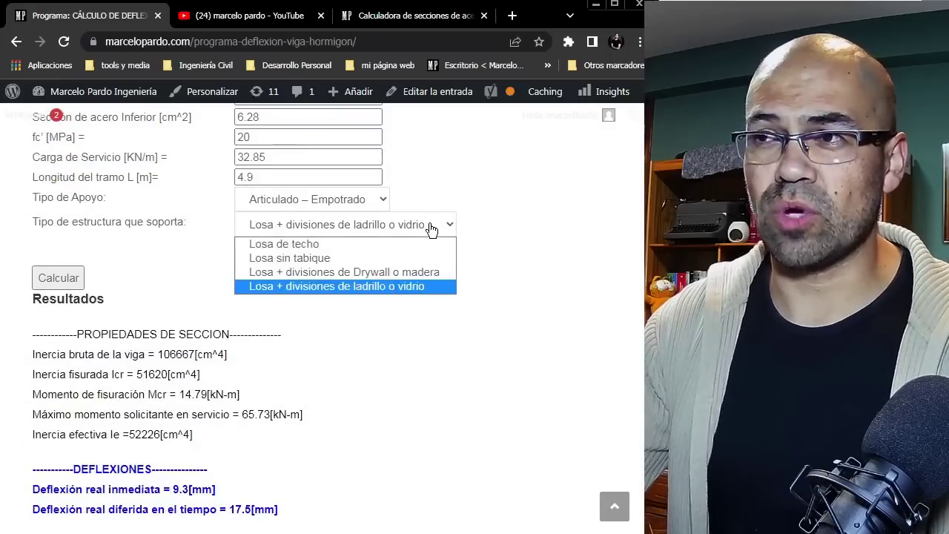
pyautogui.click(356, 259)
pyautogui.click(62, 283)
pyautogui.scroll(-3, 636, 247)
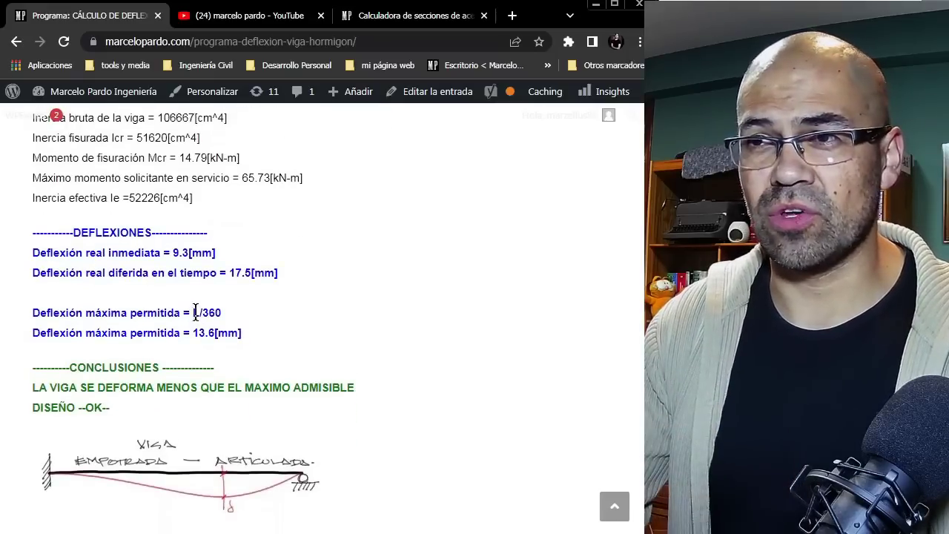
pyautogui.moveTo(195, 312); pyautogui.dragTo(221, 316)
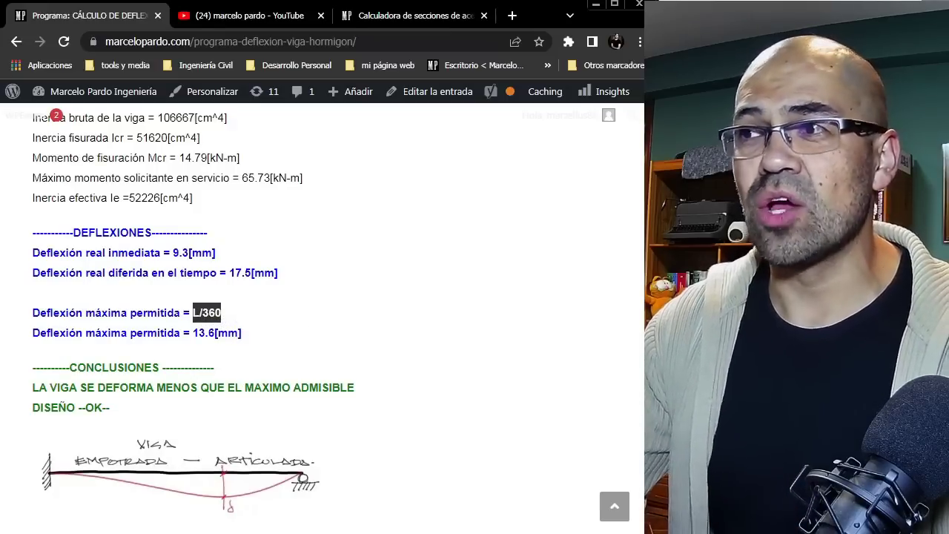
# Step: Set the supported structure type back to "Losa + divisiones de ladrillo o vidrio" and recalculate the deflections
pyautogui.scroll(4, 319, 319)
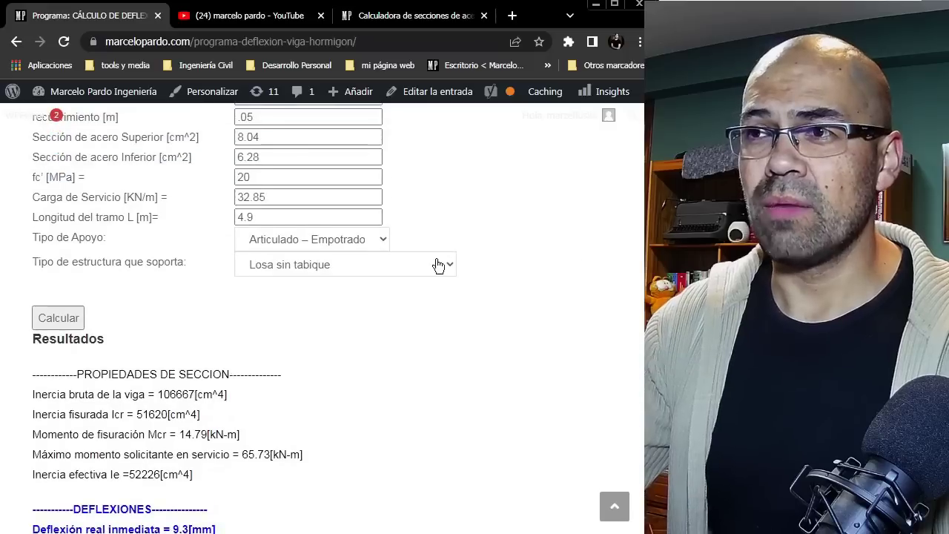
pyautogui.click(438, 265)
pyautogui.click(397, 330)
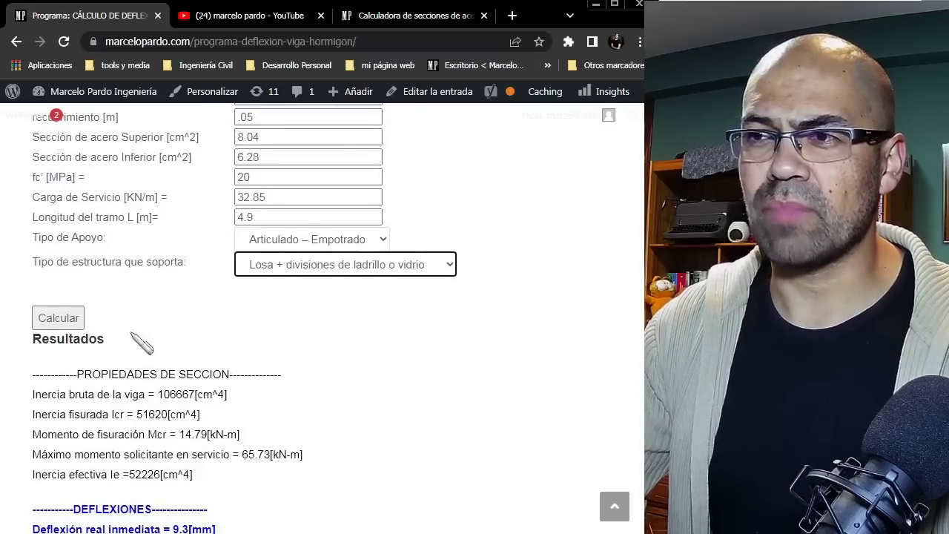
pyautogui.click(58, 317)
pyautogui.scroll(-5, 59, 319)
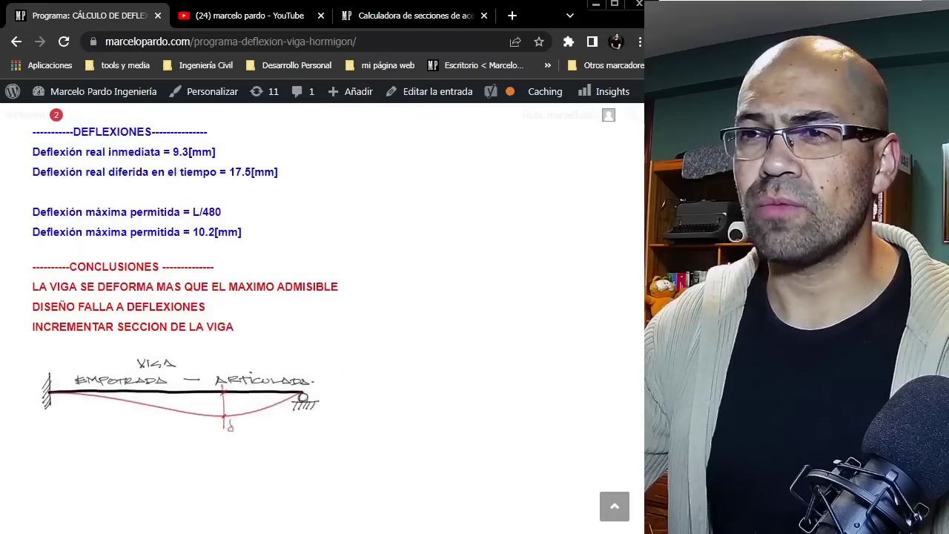
# Step: Compare the maximum permitted deflection with the long-term real deflection and read the conclusions on the beam design
pyautogui.scroll(1, 631, 269)
pyautogui.moveTo(192, 301); pyautogui.dragTo(222, 304)
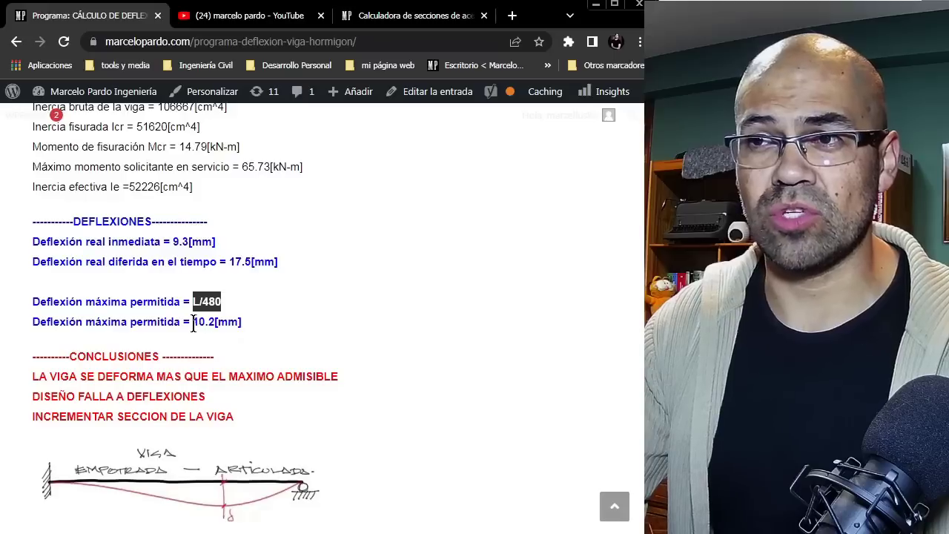
pyautogui.moveTo(193, 322); pyautogui.dragTo(211, 321)
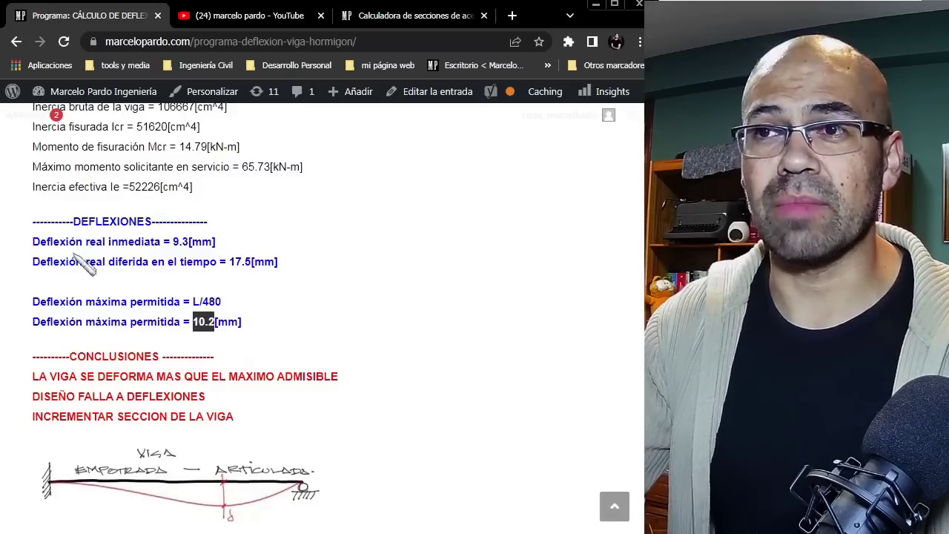
pyautogui.moveTo(35, 260); pyautogui.dragTo(276, 268)
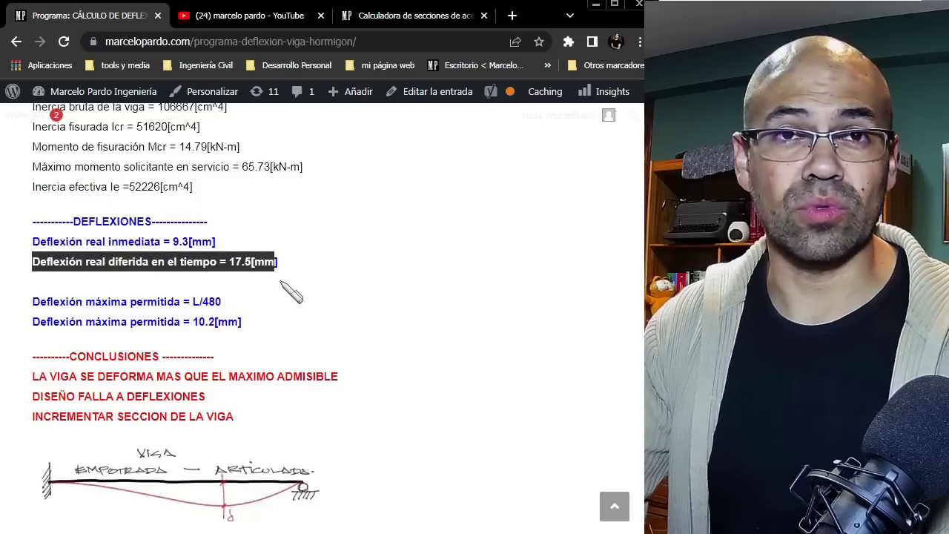
pyautogui.click(284, 295)
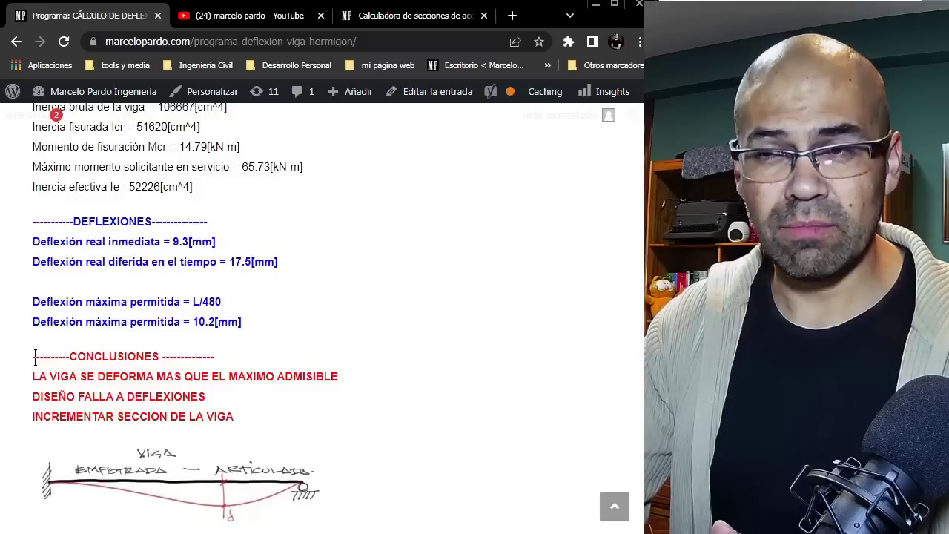
pyautogui.moveTo(34, 357); pyautogui.dragTo(271, 417)
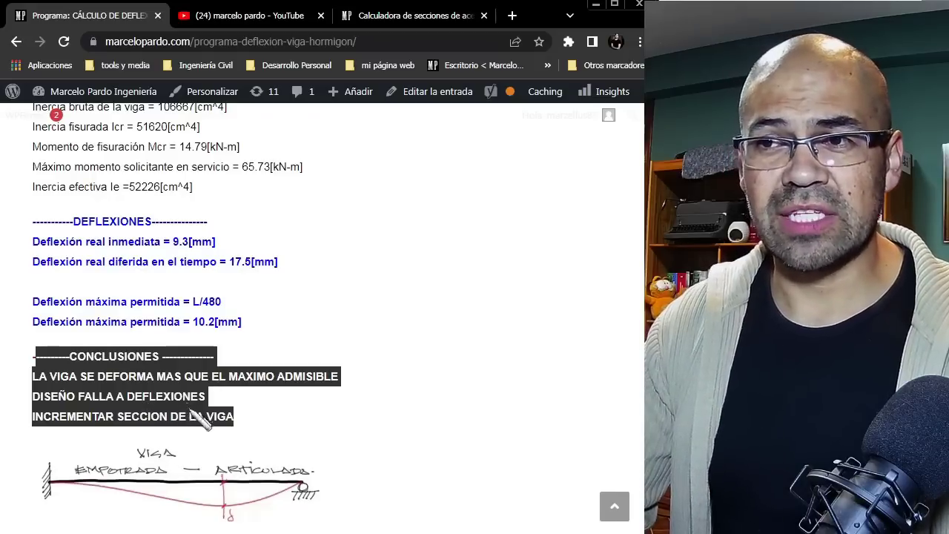
pyautogui.moveTo(97, 417); pyautogui.dragTo(234, 419)
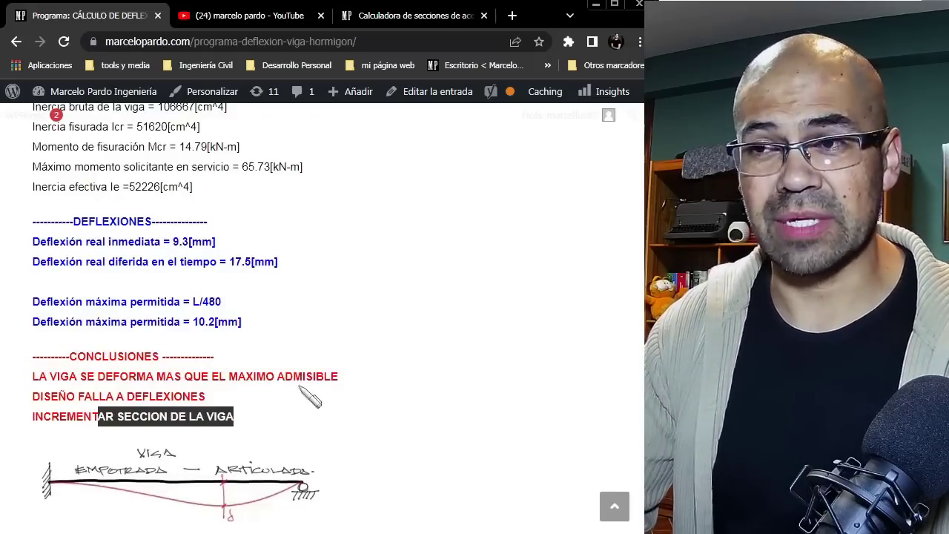
# Step: Set the beam height to 0.5 m and its base to 0.25 m, and recalculate the deflections
pyautogui.scroll(5, 349, 229)
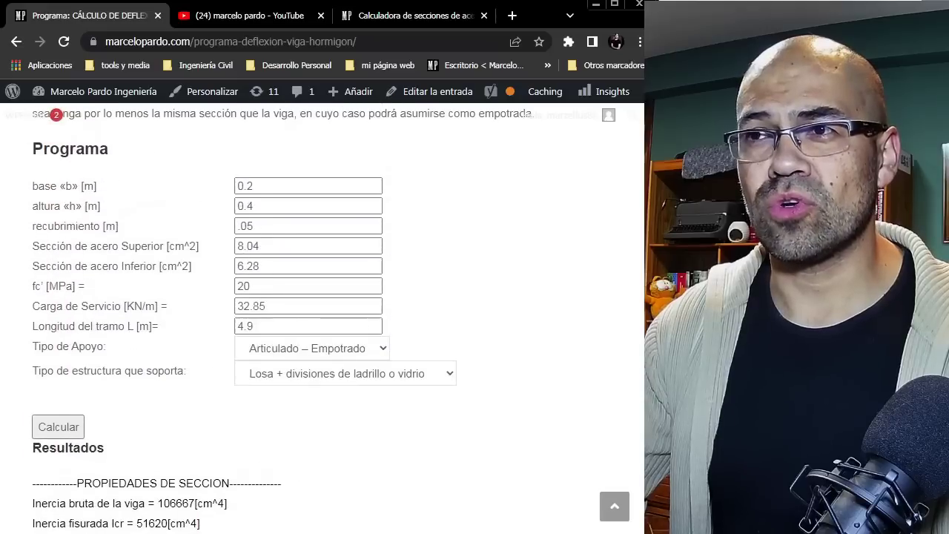
pyautogui.click(271, 202)
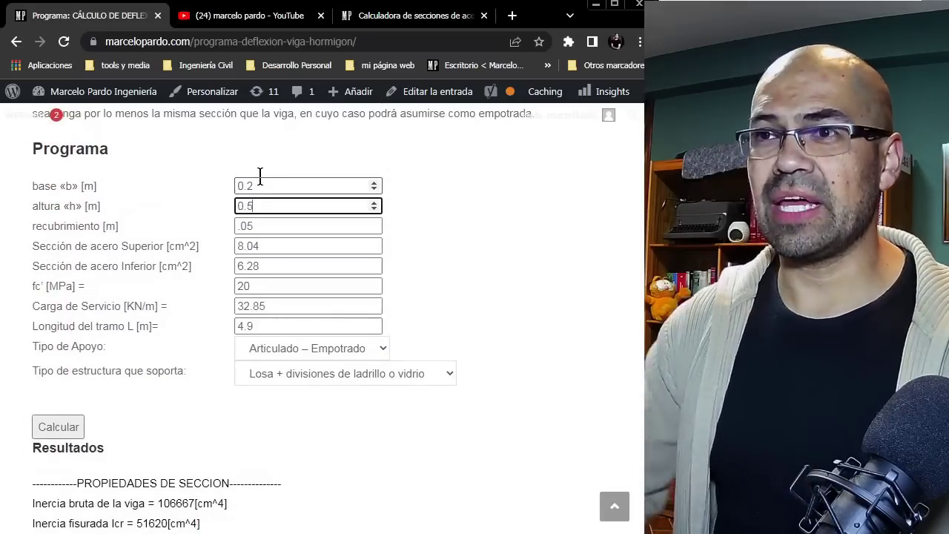
pyautogui.hotkey('shift', 'Tab')
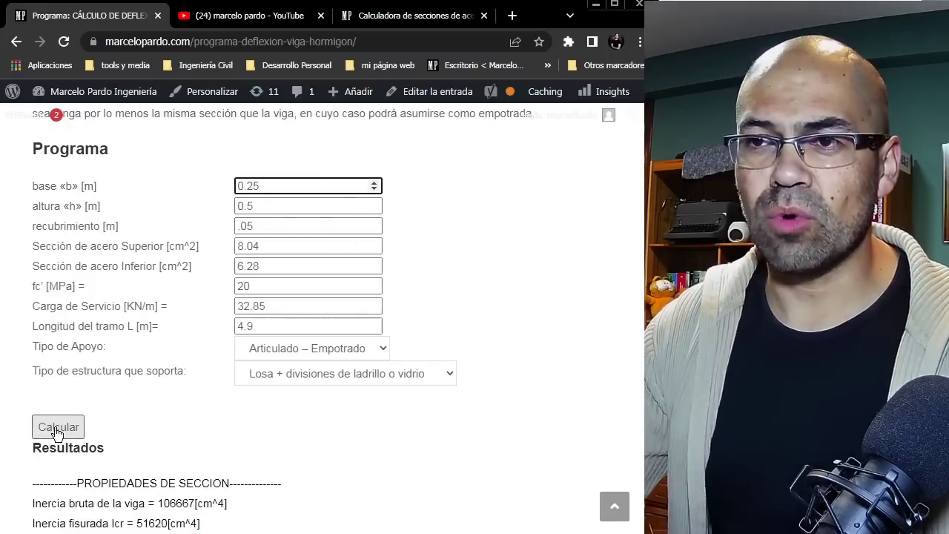
pyautogui.click(58, 426)
pyautogui.scroll(-4, 319, 319)
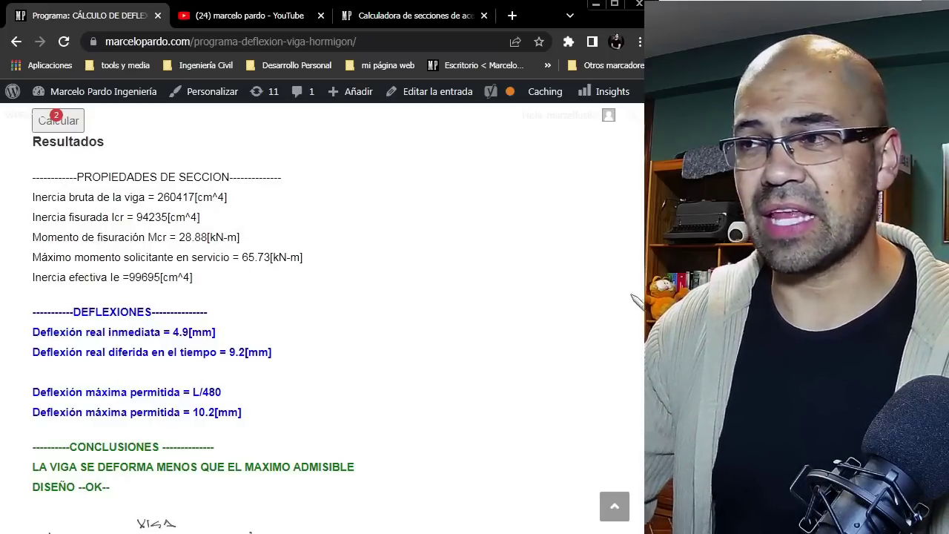
# Step: Read the design conclusion for the enlarged beam and check its long-term real deflection against the maximum permitted deflection
pyautogui.scroll(-2, 613, 311)
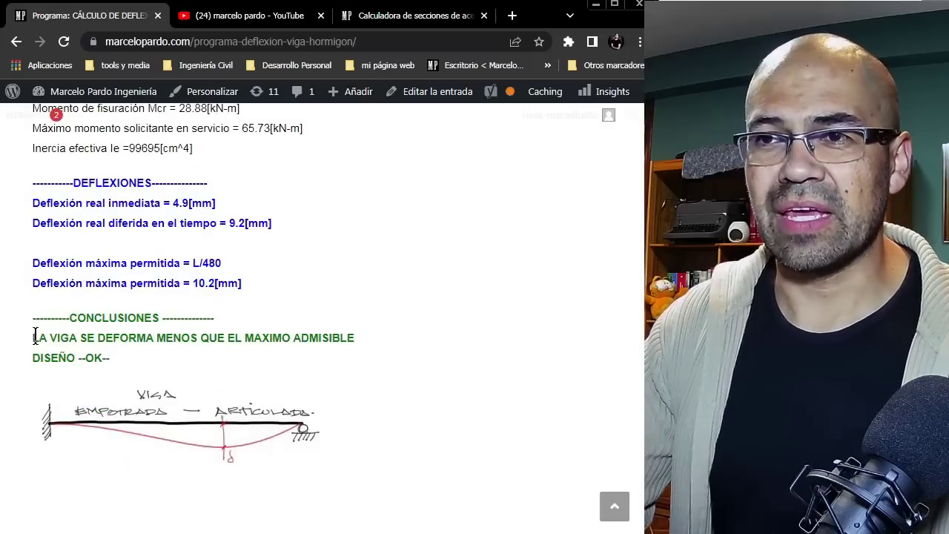
pyautogui.moveTo(33, 339); pyautogui.dragTo(373, 339)
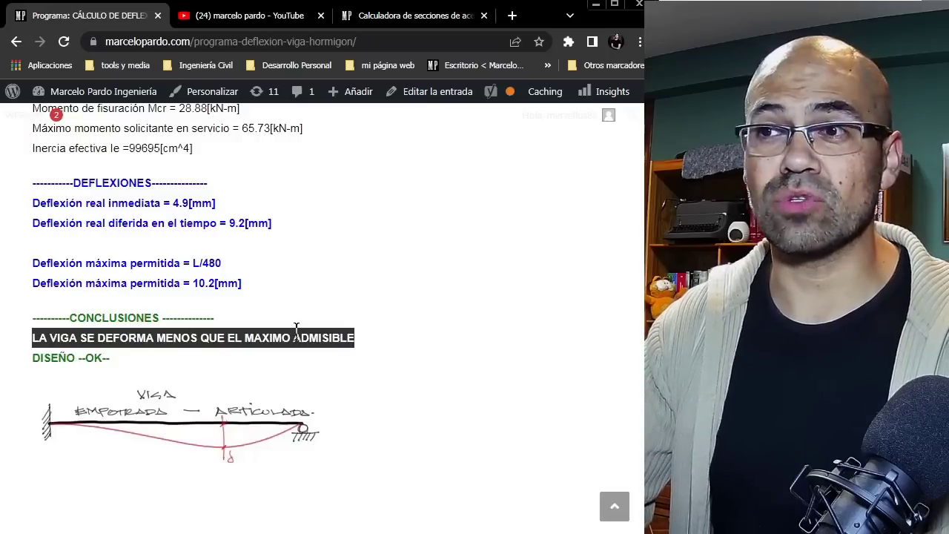
pyautogui.click(274, 293)
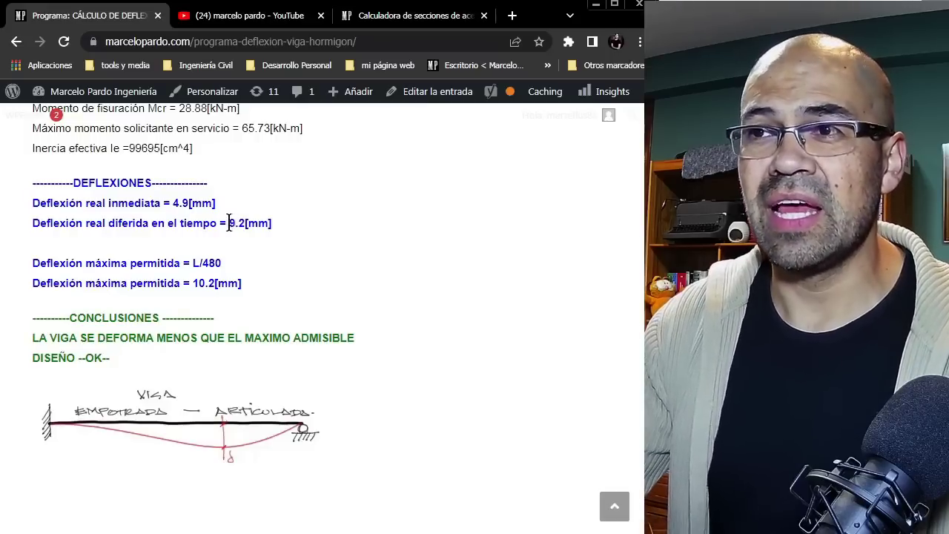
pyautogui.moveTo(229, 223); pyautogui.dragTo(246, 224)
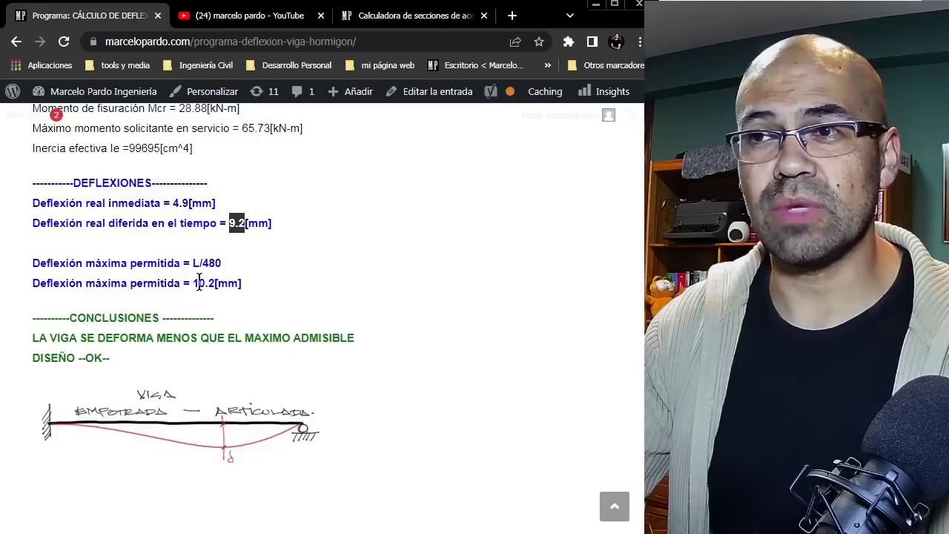
pyautogui.moveTo(192, 284); pyautogui.dragTo(214, 284)
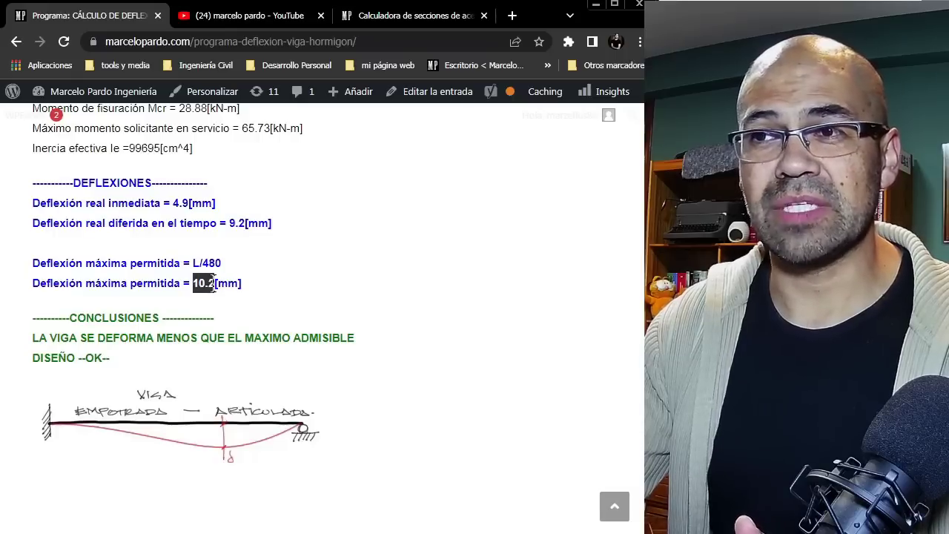
pyautogui.click(164, 373)
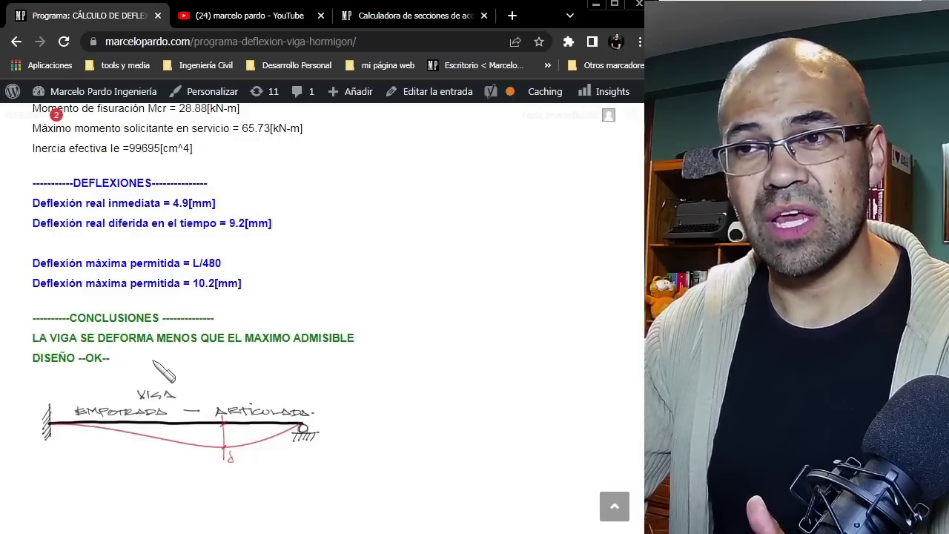
pyautogui.scroll(2, 193, 319)
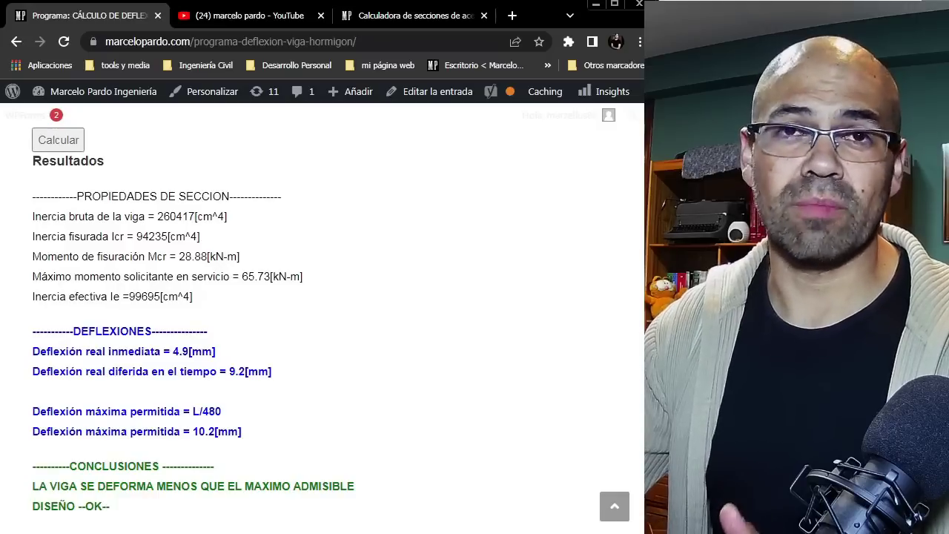
pyautogui.scroll(-1, 193, 319)
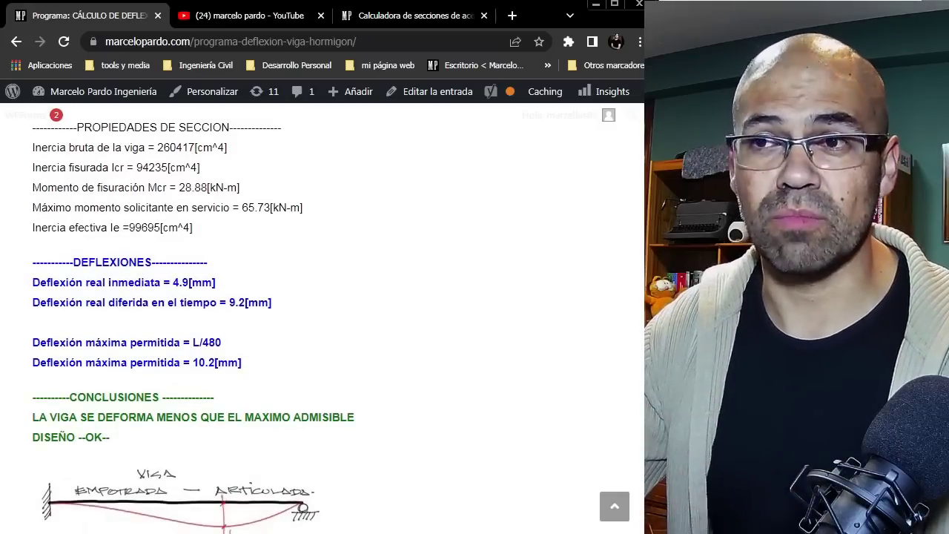
pyautogui.scroll(-1, 193, 319)
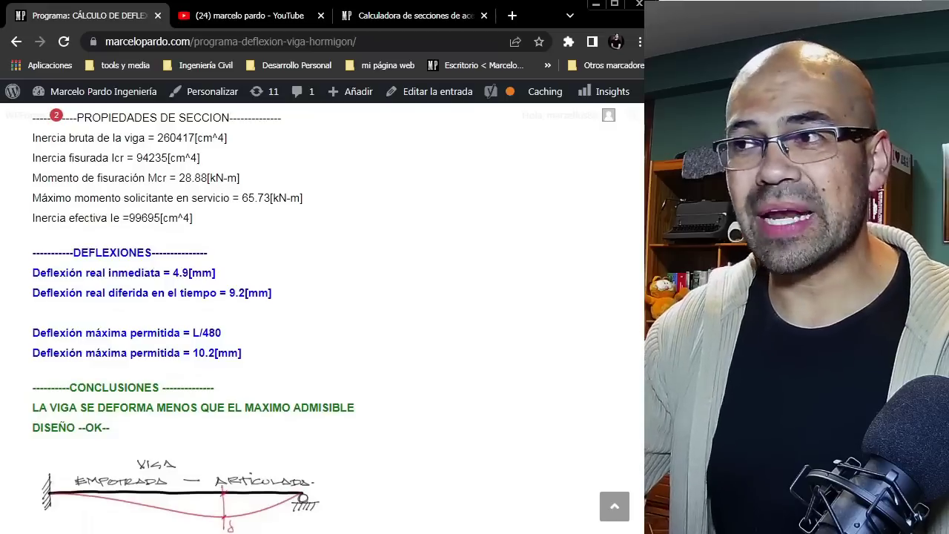
pyautogui.scroll(-1, 564, 216)
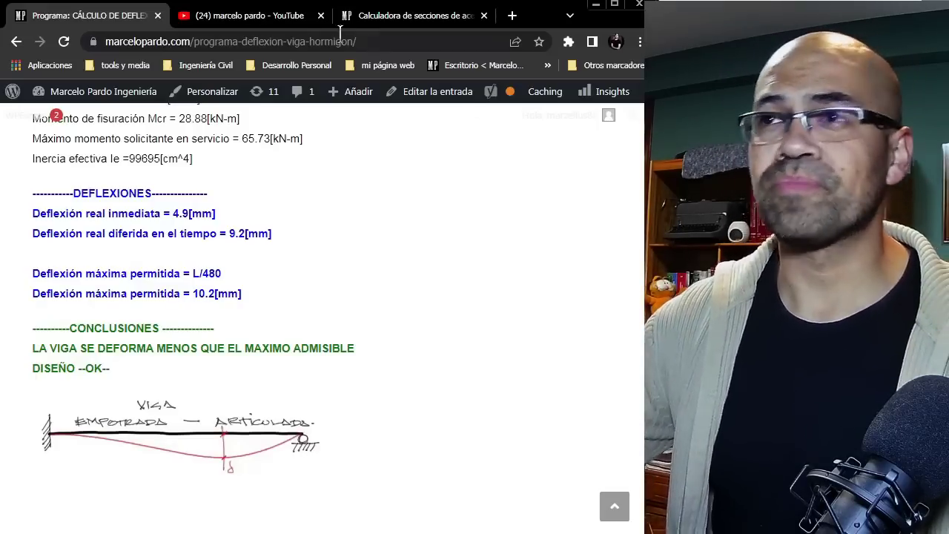
# Step: Switch to the YouTube channel page, browse the members-only videos back to the newest ones, and return to the beam deflection calculator
pyautogui.click(273, 22)
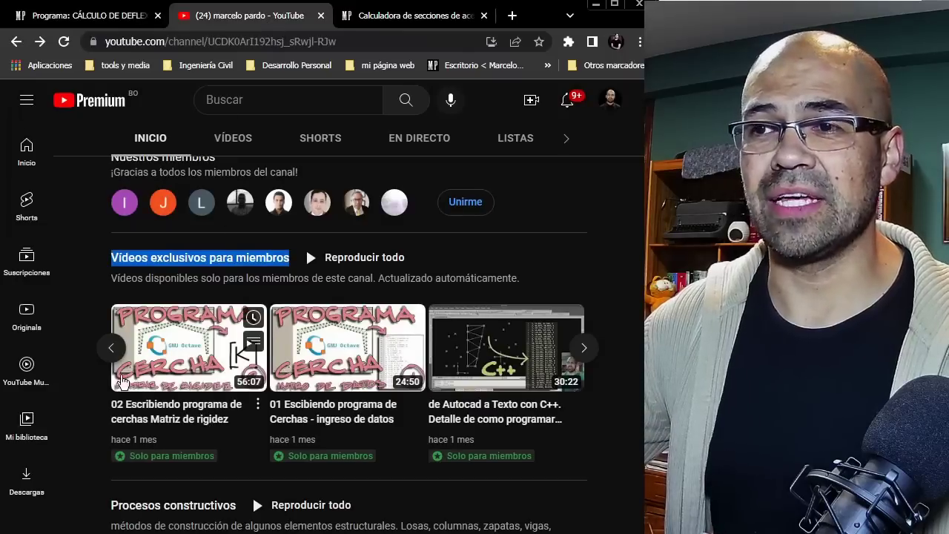
pyautogui.click(111, 348)
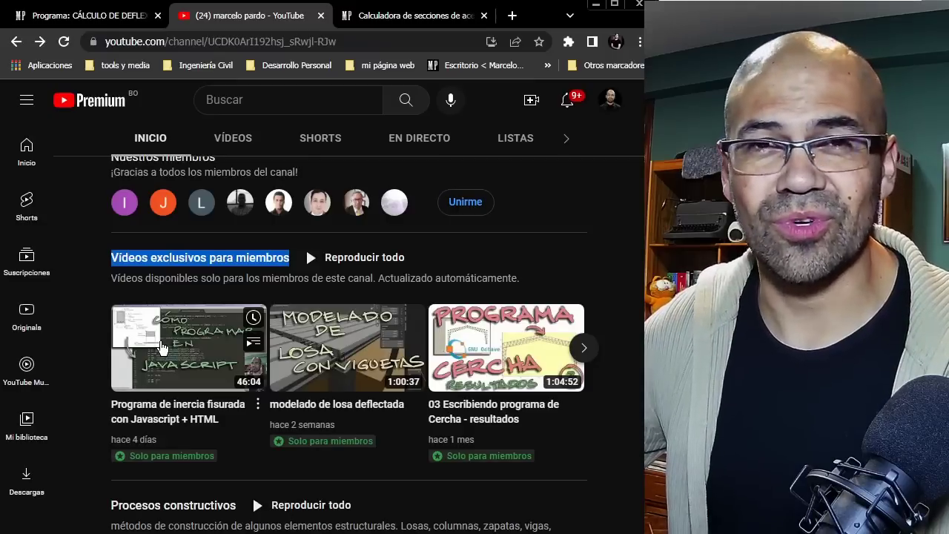
pyautogui.click(119, 18)
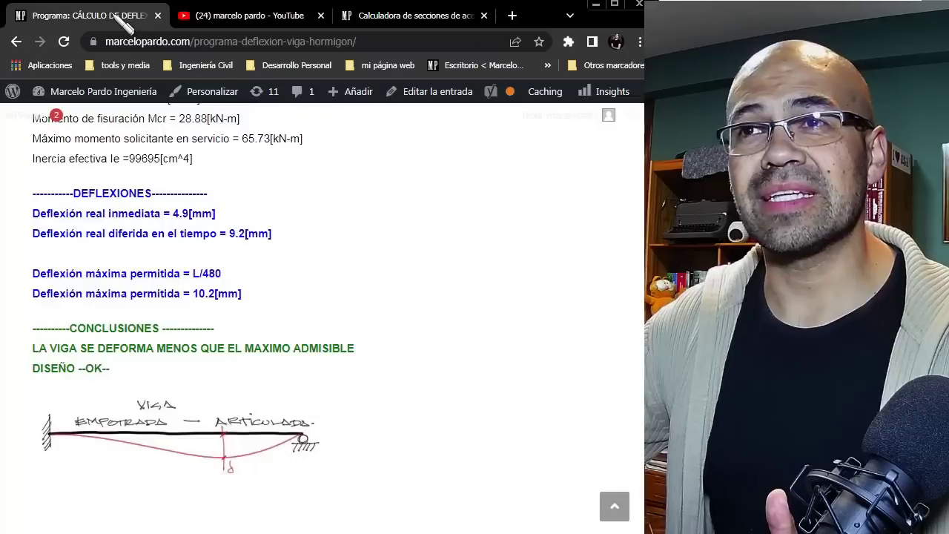